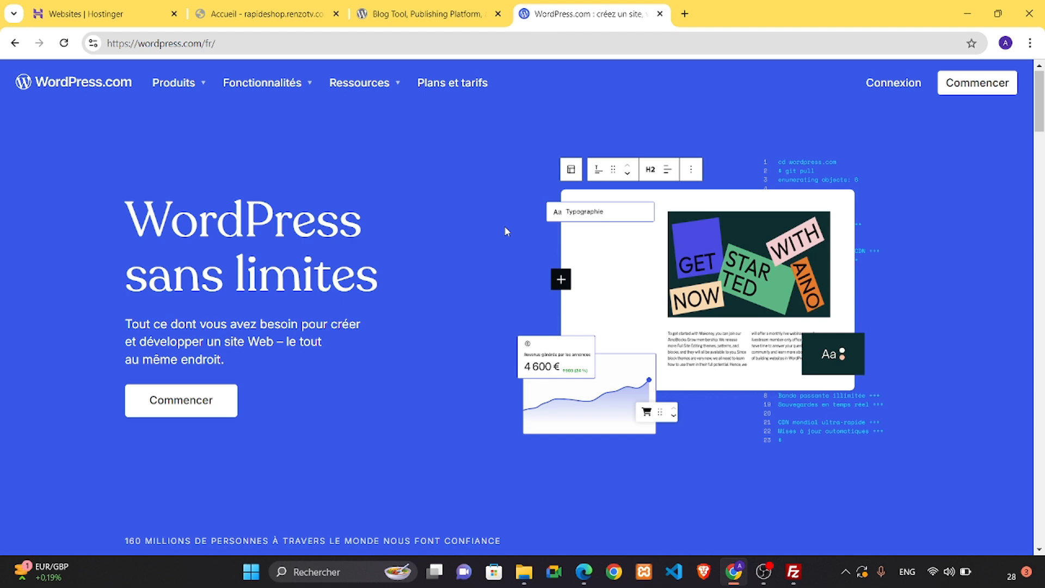
Step: Look over the WordPress.com homepage, from the introduction to the hosting section
scroll(505, 226, "down", 1)
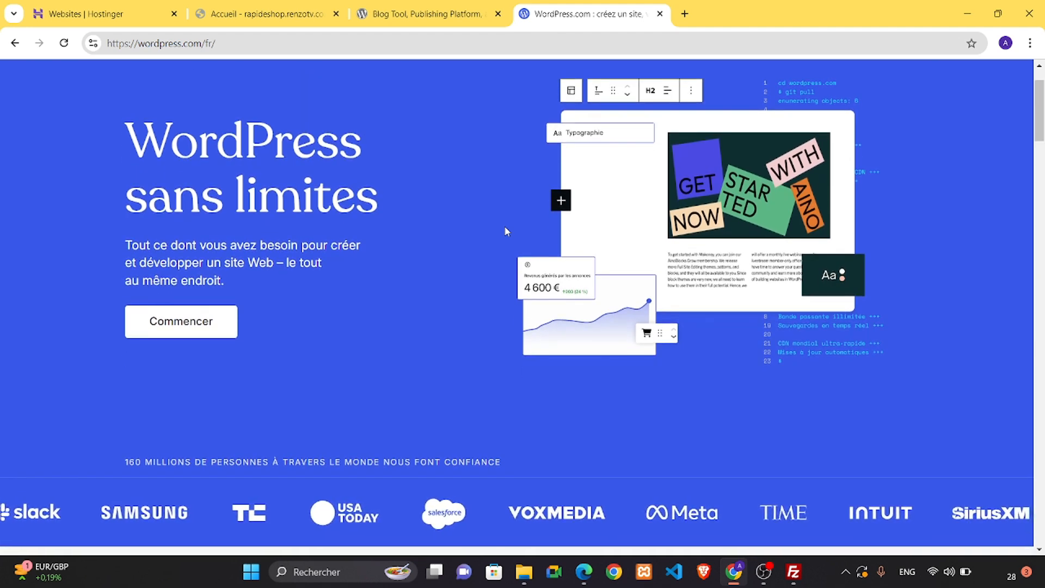
scroll(505, 226, "down", 2)
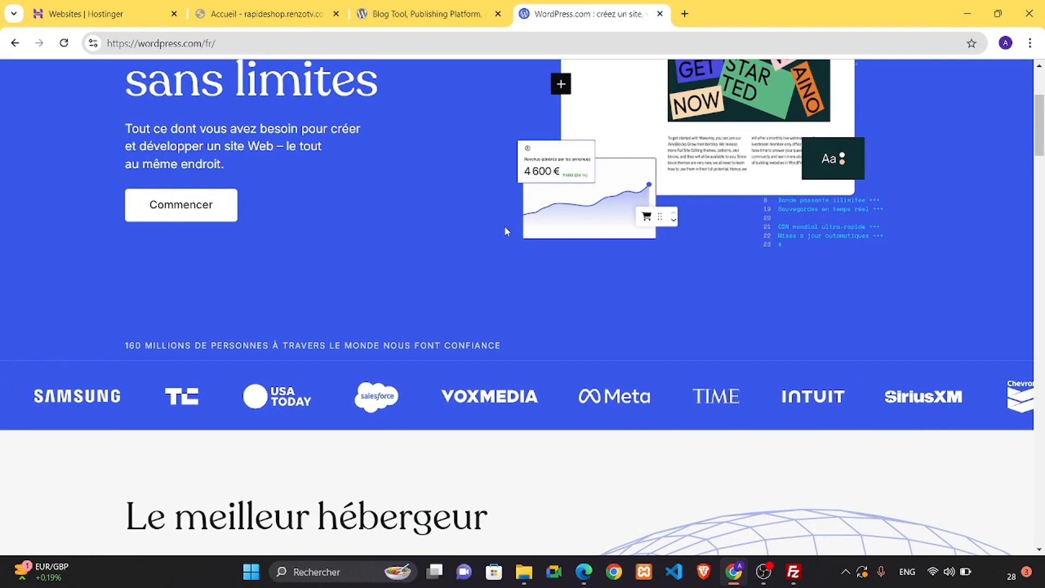
scroll(504, 227, "up", 3)
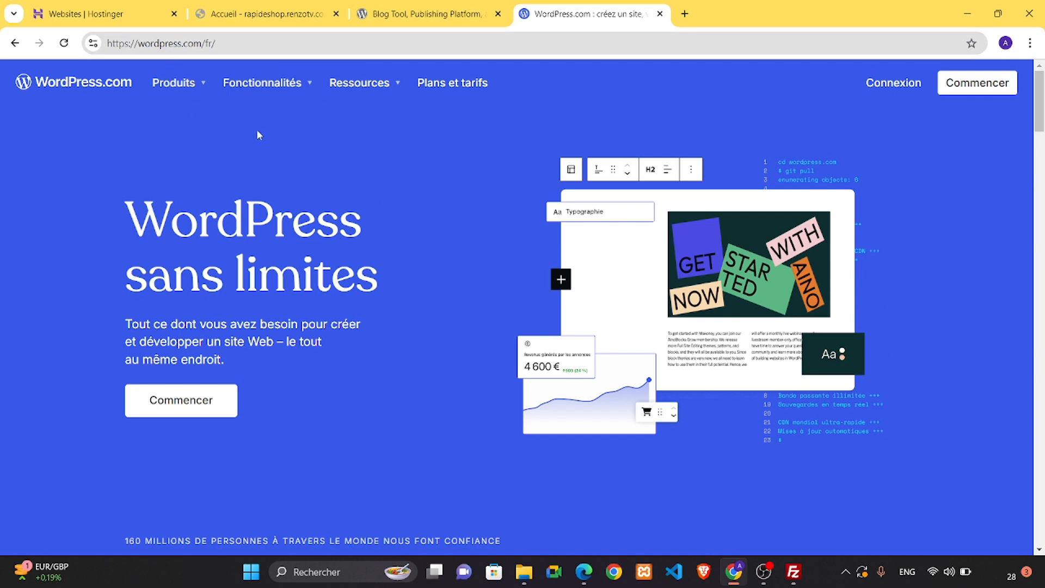
scroll(429, 199, "down", 2)
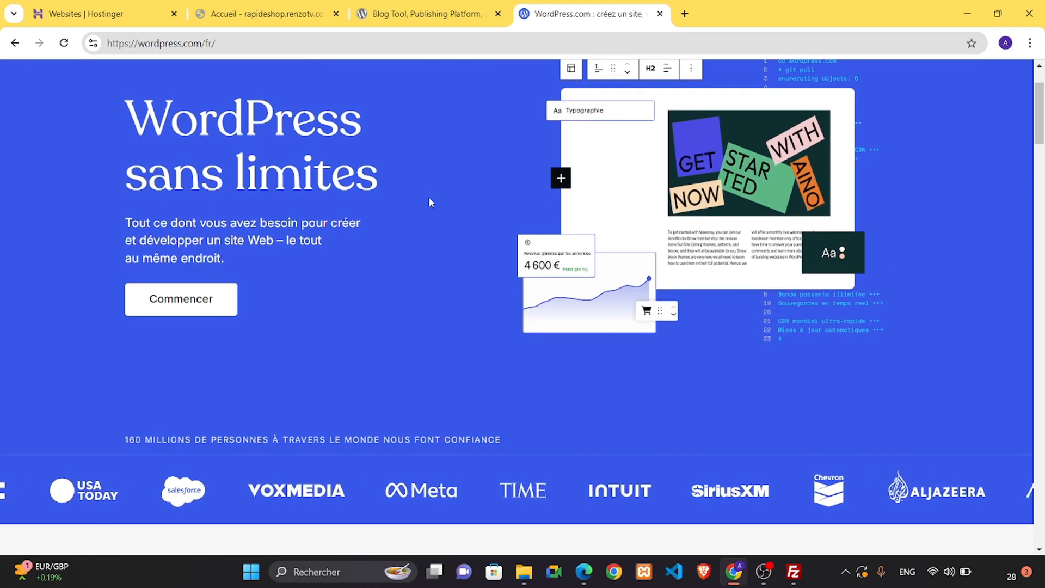
scroll(430, 202, "down", 2)
scroll(430, 201, "down", 3)
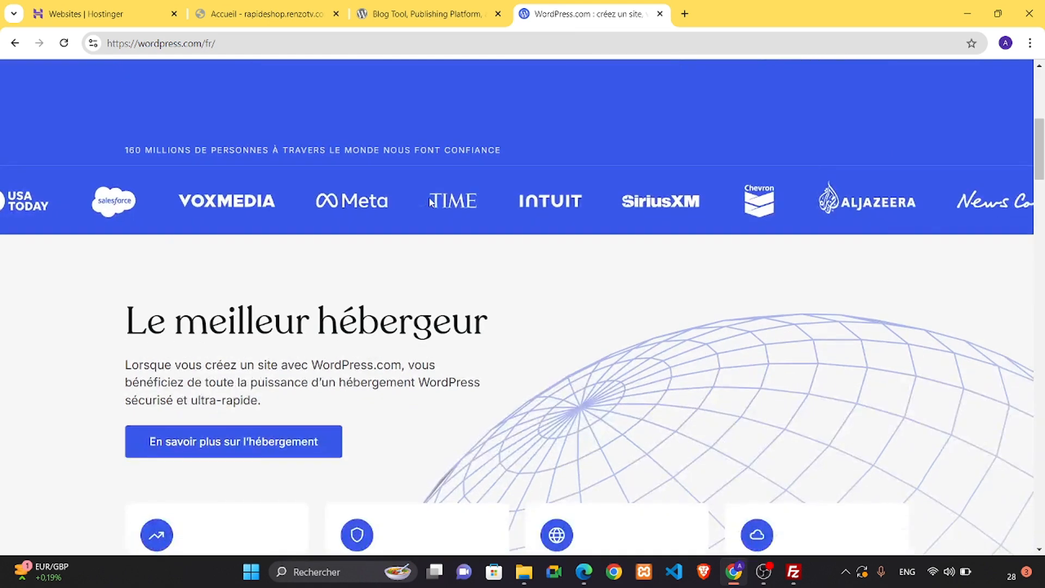
scroll(430, 202, "up", 2)
scroll(429, 203, "up", 2)
Step: Examine the WordPress.org homepage, including its design and build features, release news and website showcase
left_click(427, 13)
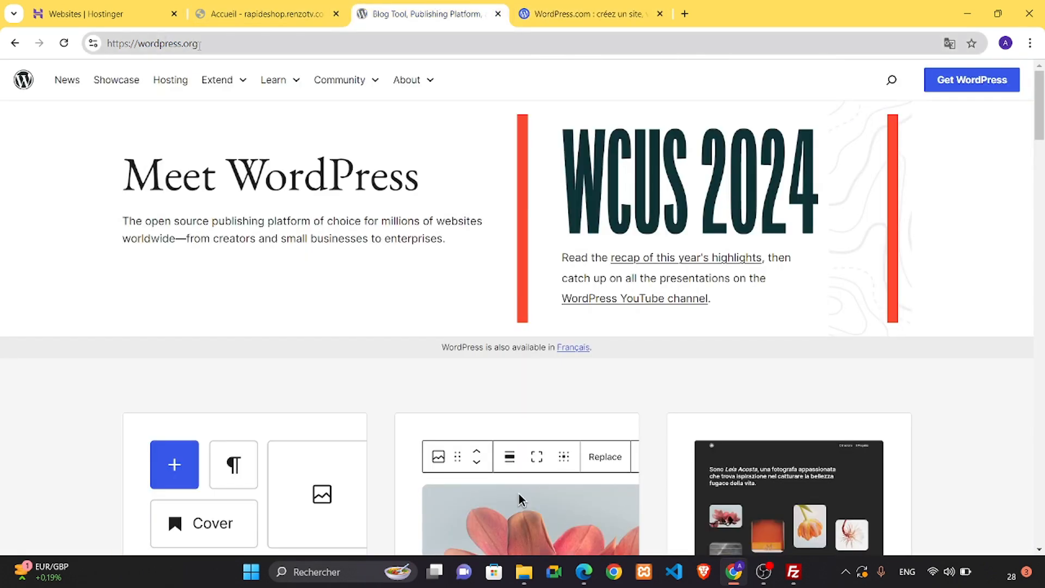
scroll(386, 238, "down", 8)
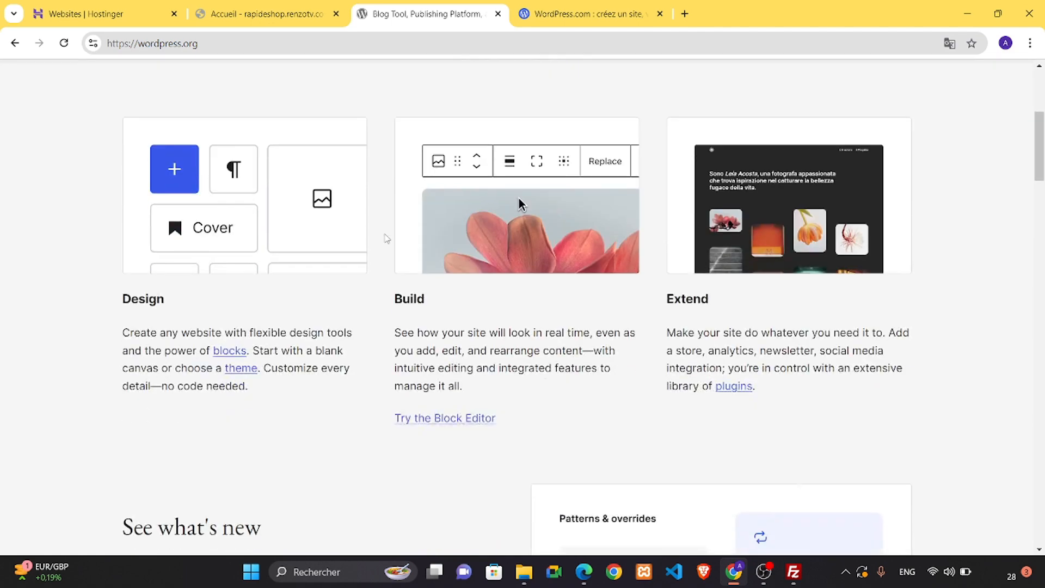
scroll(386, 238, "down", 8)
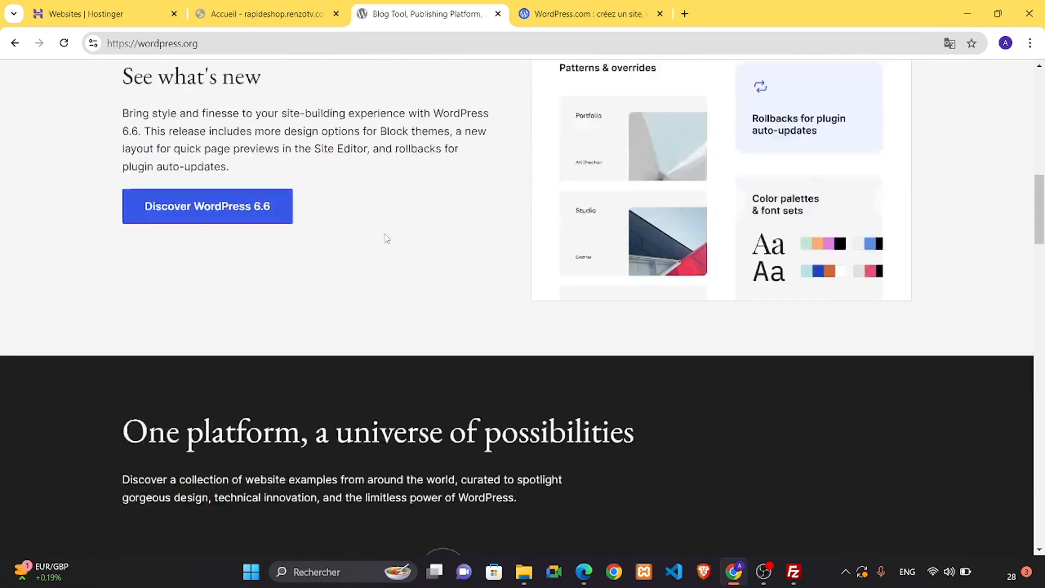
scroll(386, 238, "down", 10)
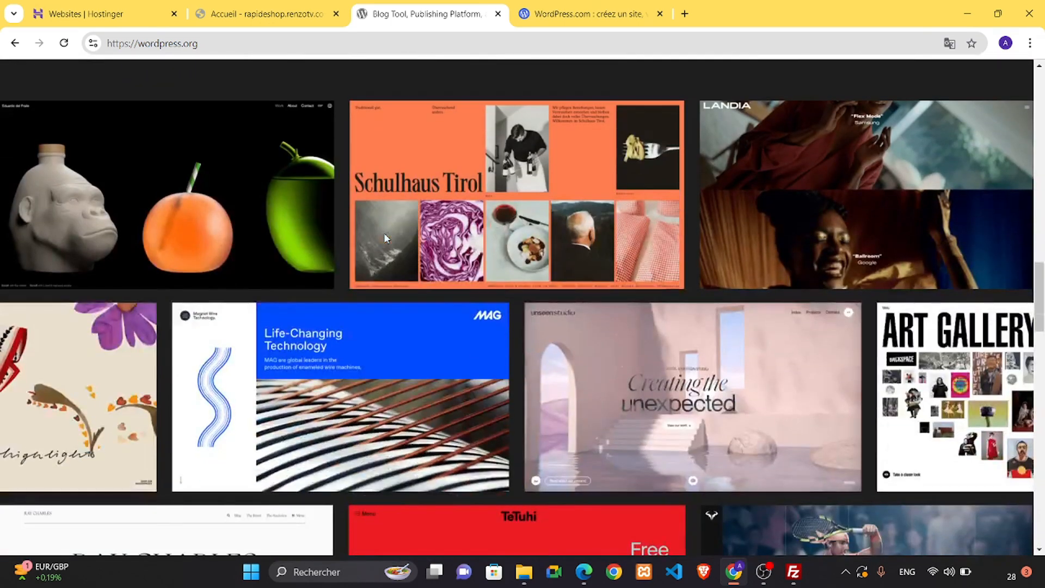
scroll(385, 234, "down", 2)
scroll(385, 234, "up", 4)
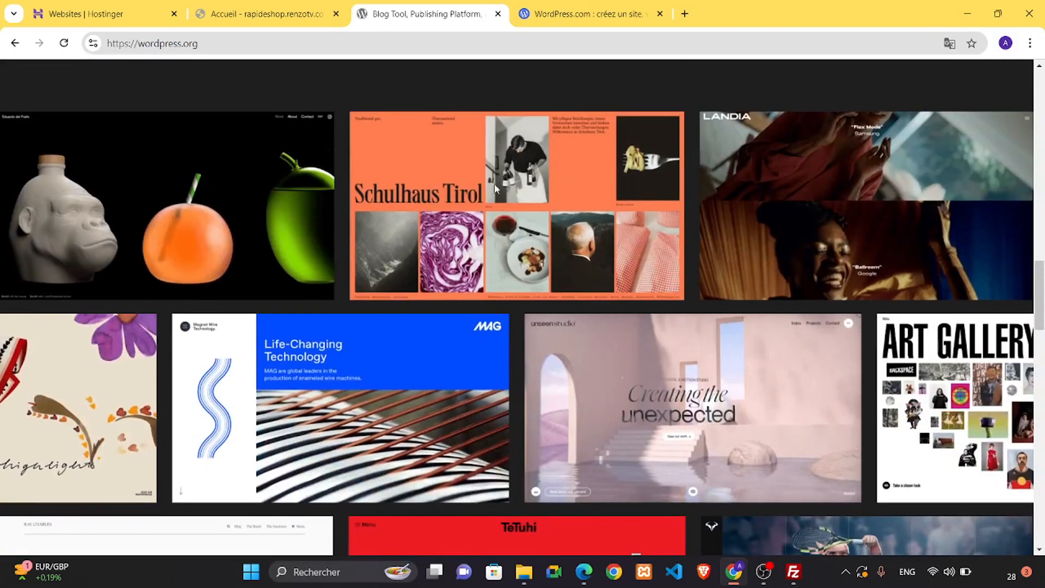
Step: Return to the French WordPress.com homepage and sign up for an account using Google
left_click(561, 12)
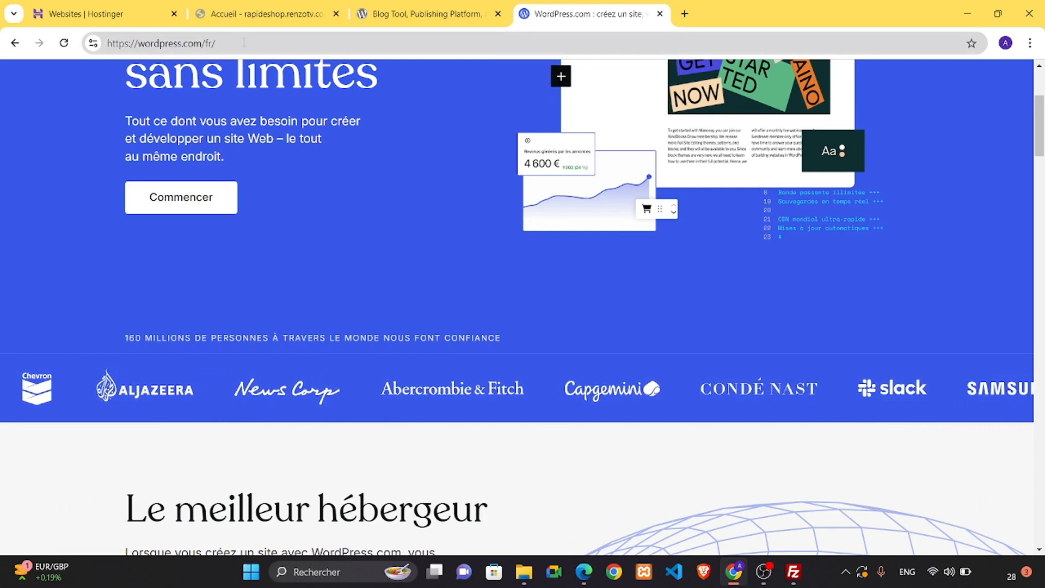
scroll(314, 170, "up", 3)
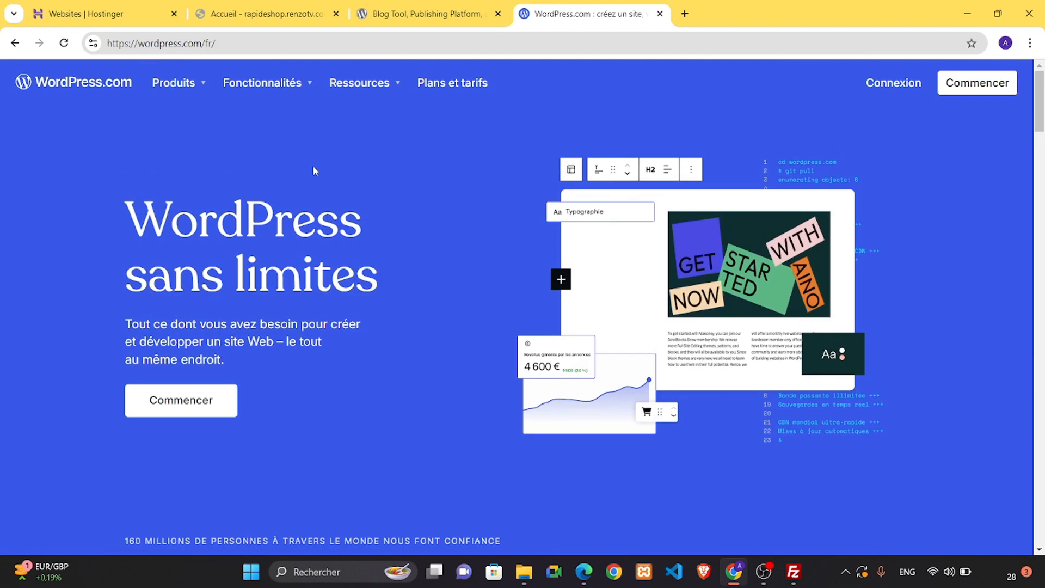
left_click(189, 402)
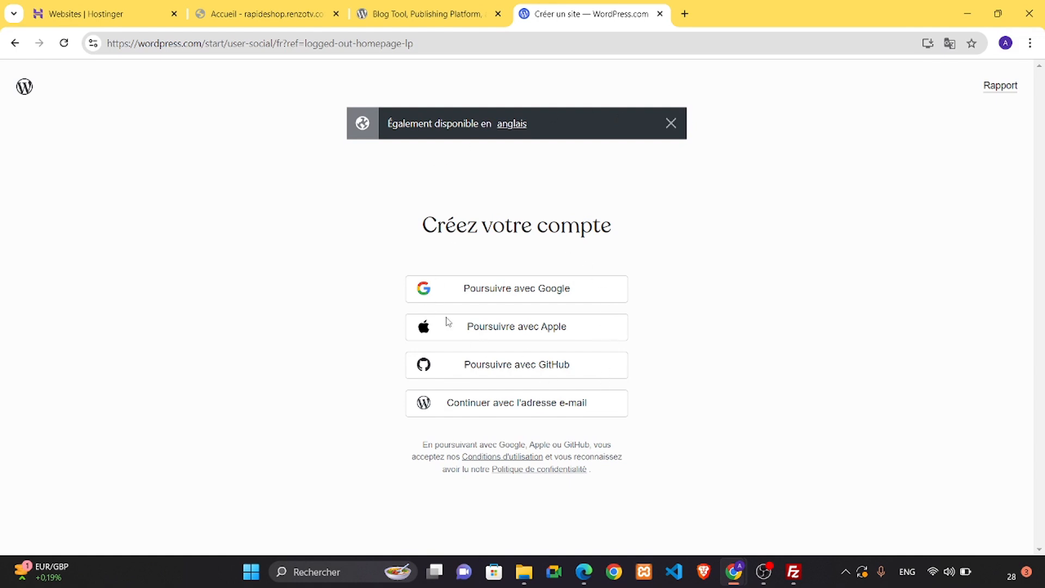
left_click(534, 294)
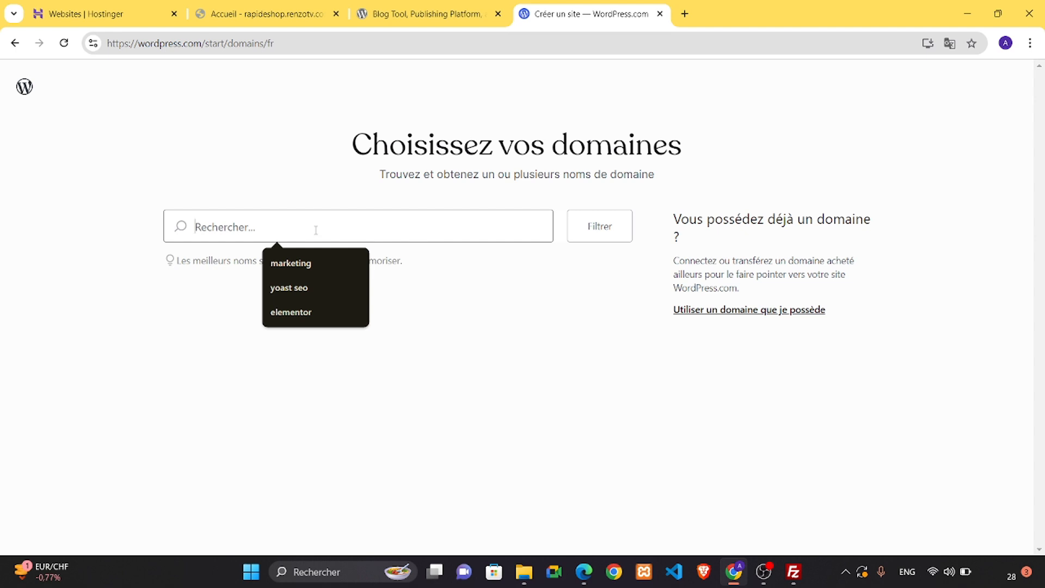
Step: Search for the domain rapide.tuto, select the free "tuto rapide .wordpress.com" suggestion and continue to the plans
type("rap")
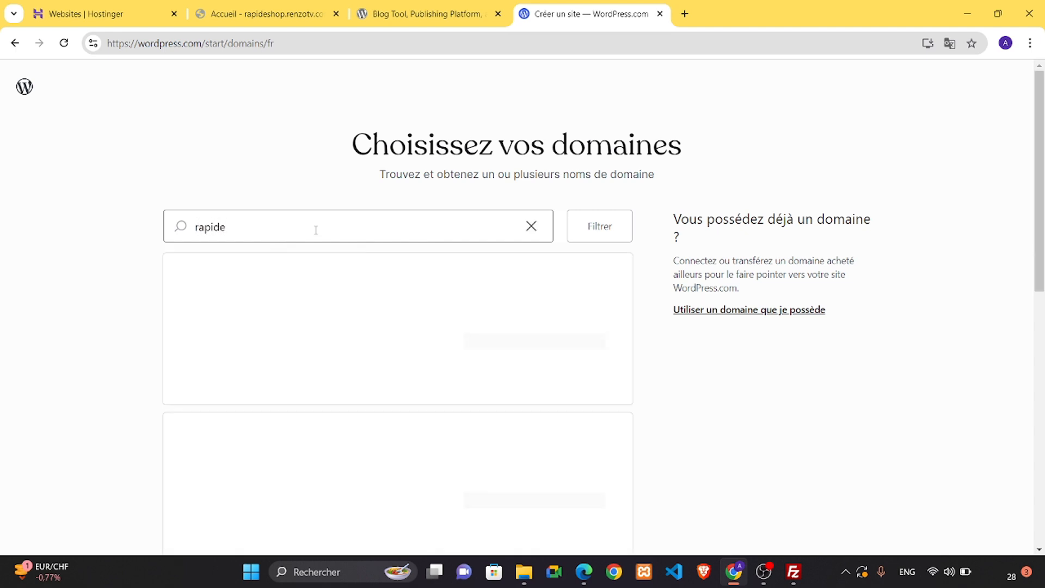
type("ide.tuto")
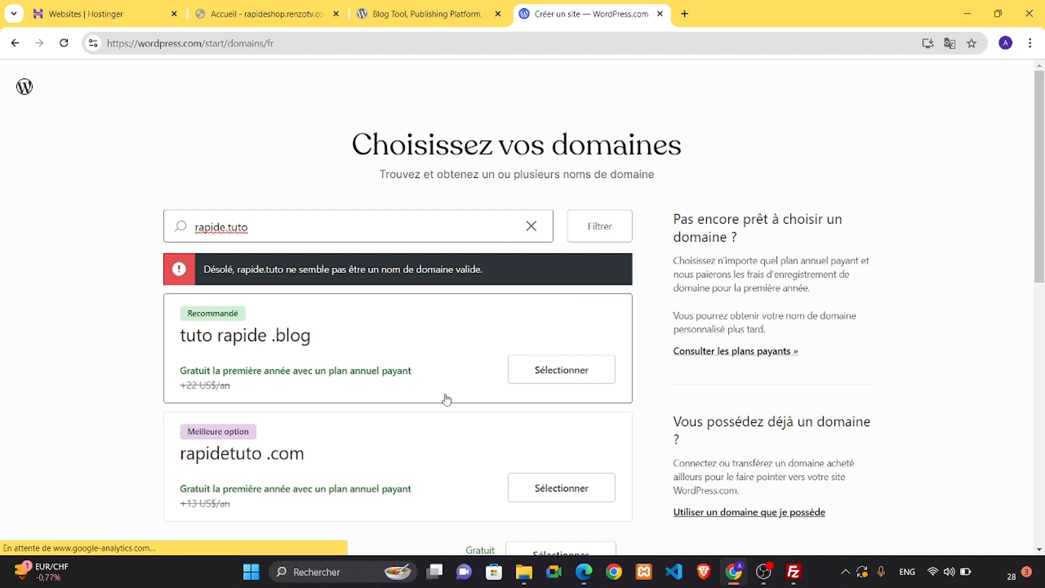
scroll(445, 399, "down", 3)
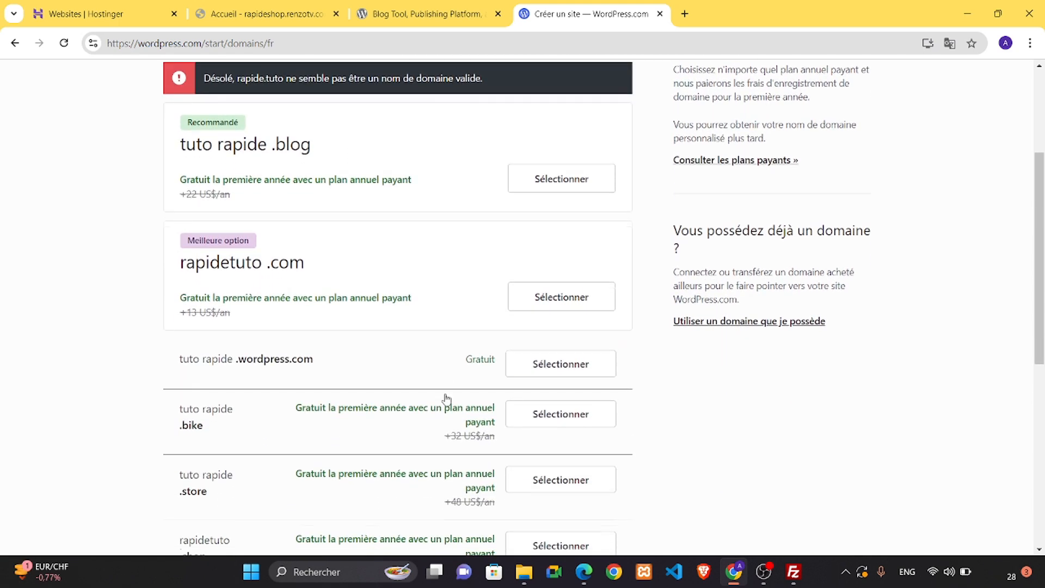
scroll(446, 399, "up", 2)
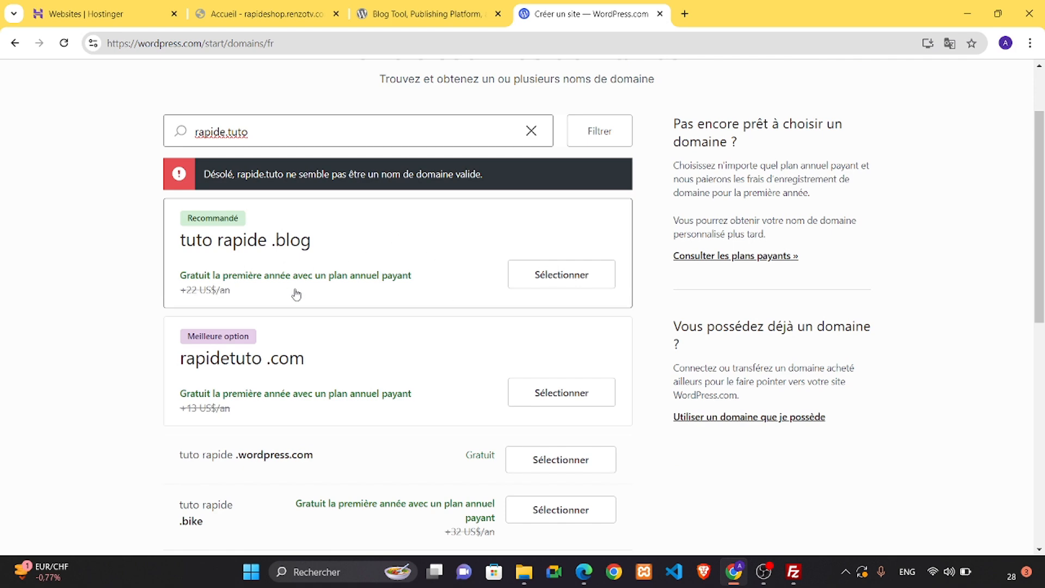
scroll(462, 455, "down", 3)
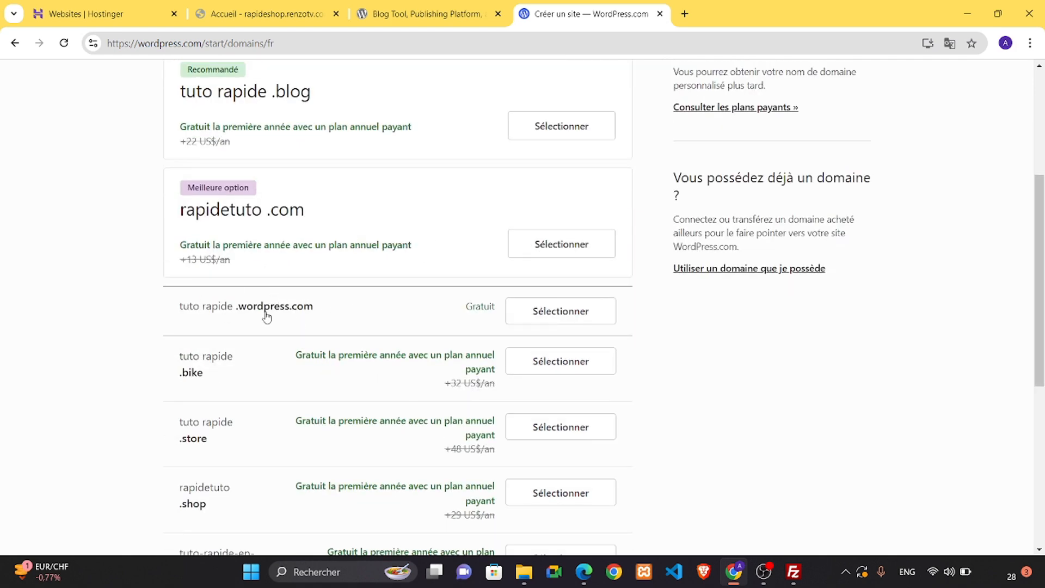
left_click(560, 312)
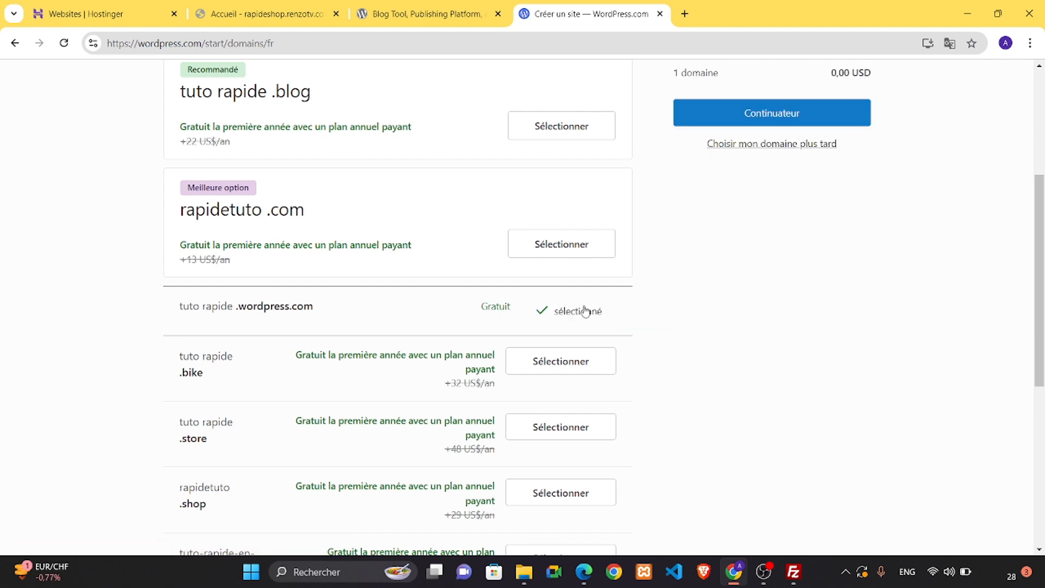
scroll(835, 205, "up", 3)
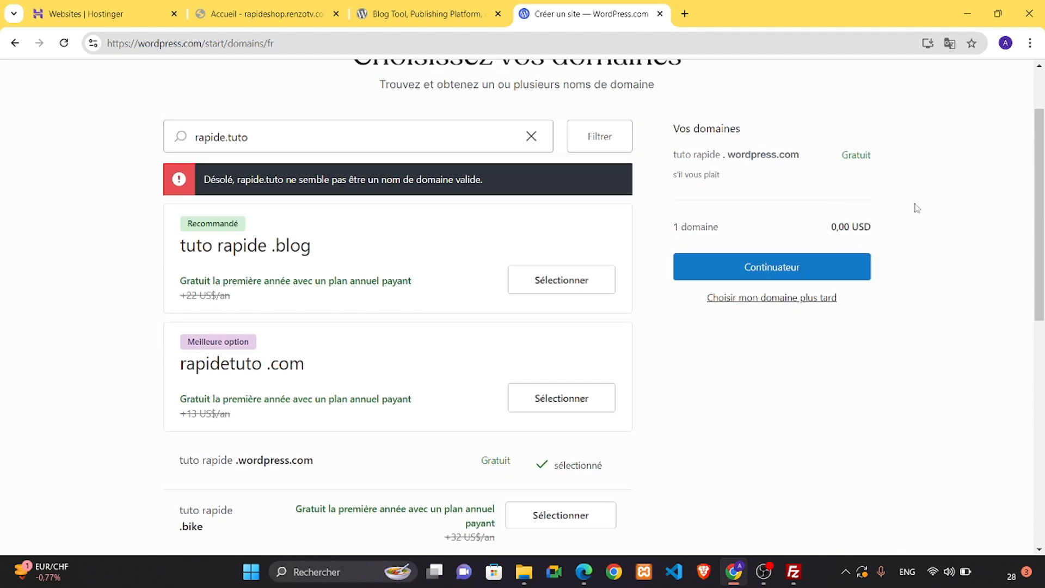
left_click(775, 271)
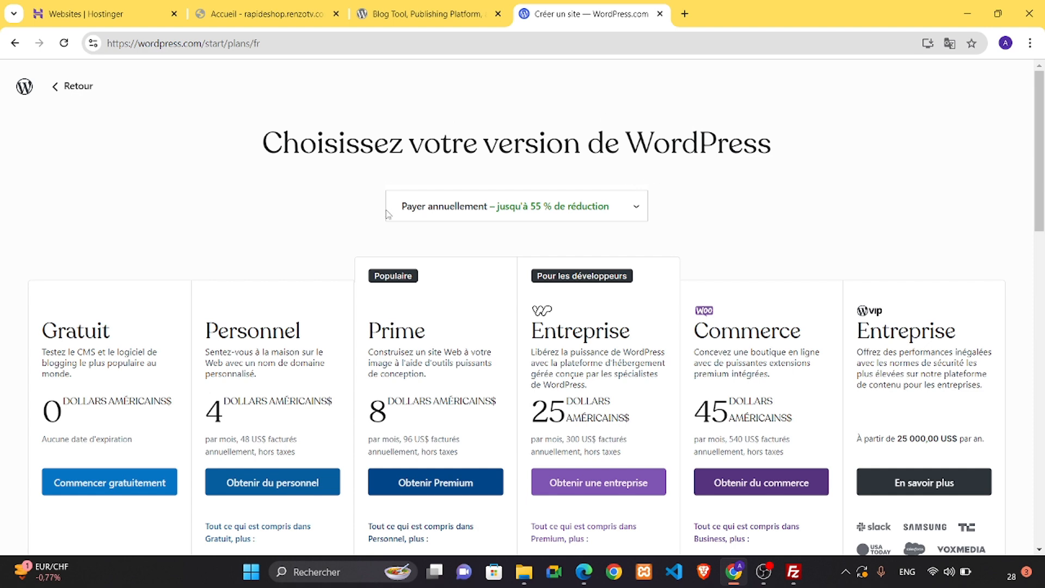
Step: Choose the free WordPress plan and set selling online (Vendre en ligne) as the site's goal
scroll(321, 314, "down", 3)
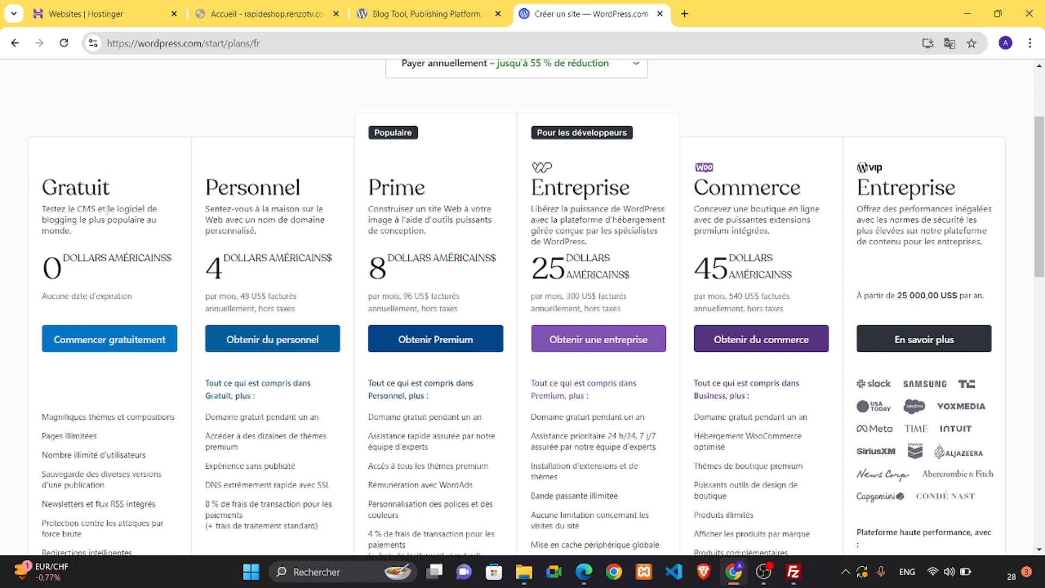
left_click(107, 340)
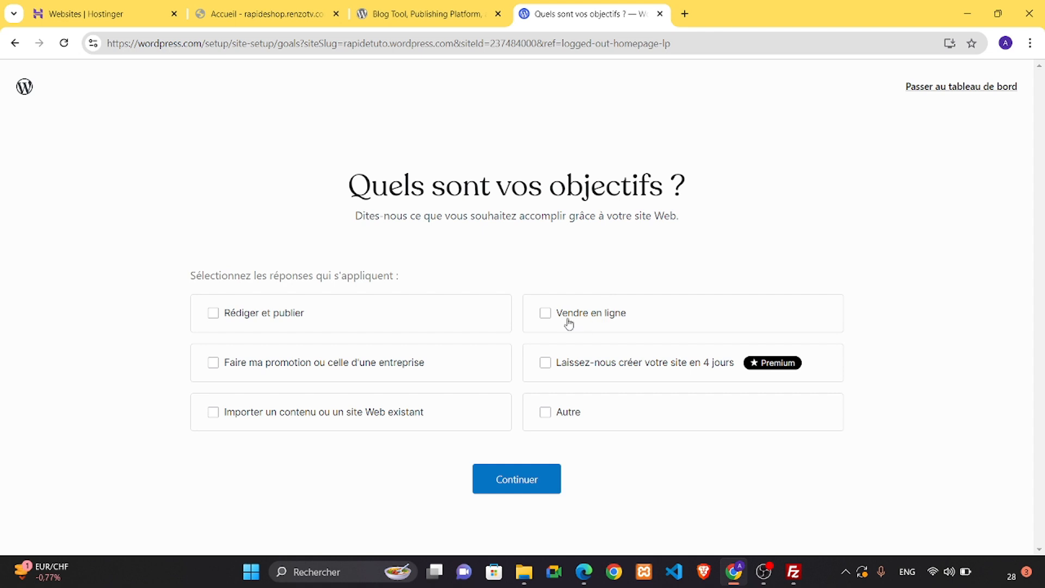
left_click(546, 313)
Step: Name the store "rapidetuto" and continue to the design selection
left_click(575, 270)
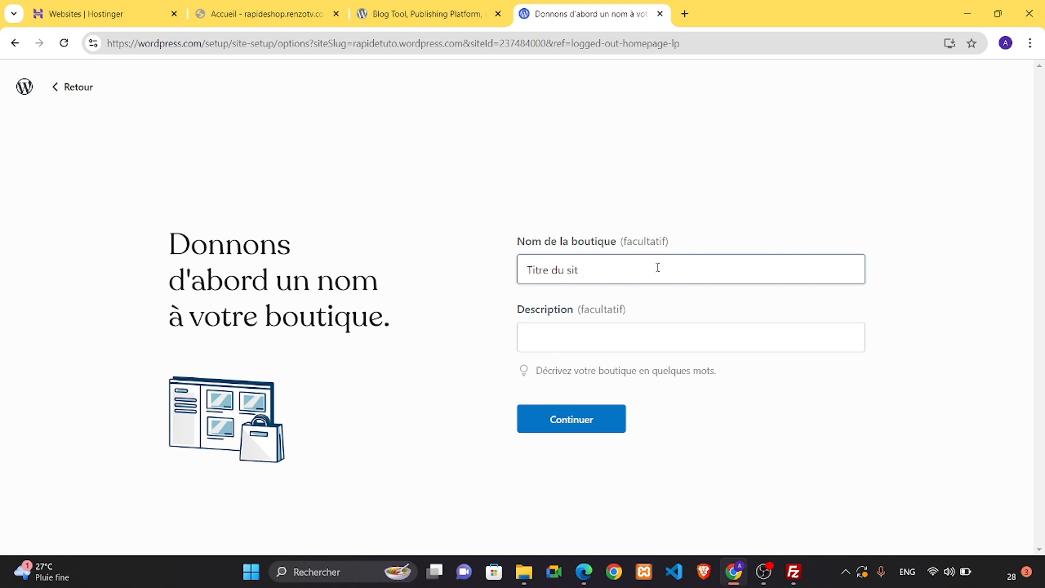
key("BackSpace")
key("BackSpace")
key("BackSpace")
key("BackSpace")
key("BackSpace")
key("BackSpace")
key("BackSpace")
key("BackSpace")
key("BackSpace")
key("BackSpace")
key("BackSpace")
key("BackSpace")
type("rapide")
type("tutp")
key("BackSpace")
left_click(615, 339)
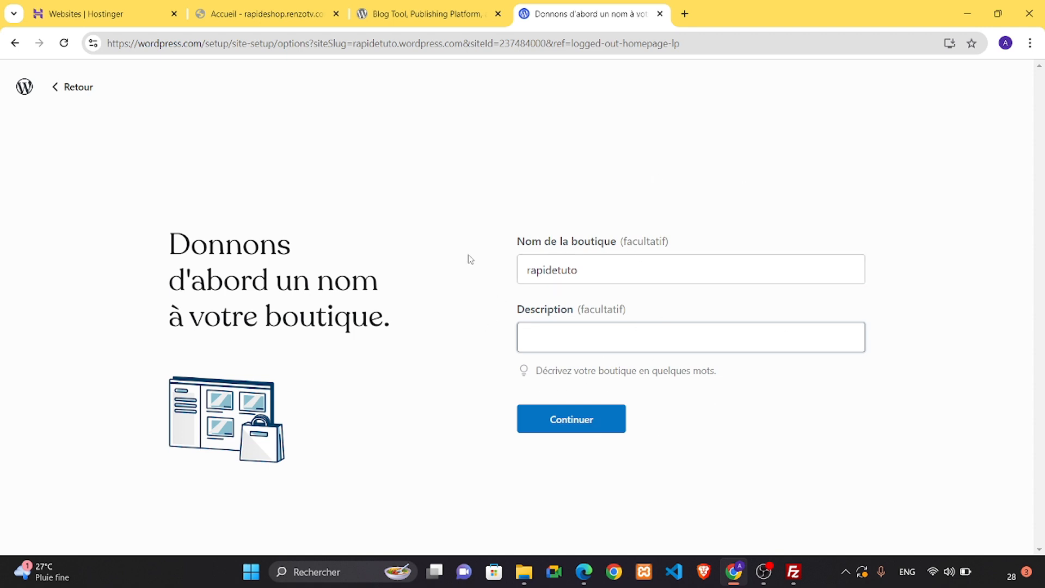
left_click(579, 430)
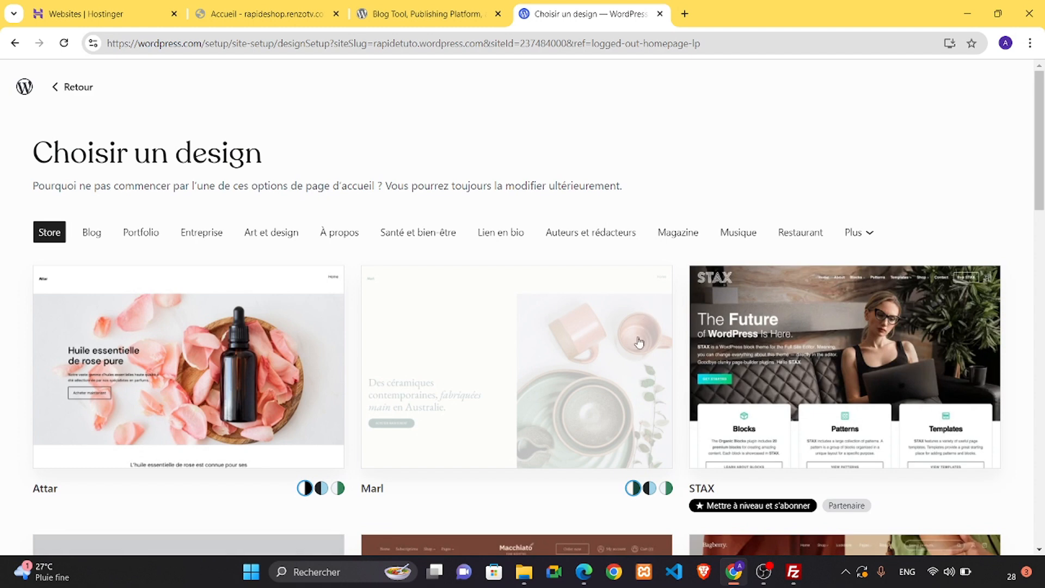
Step: Look through the homepage designs in the Store category, including Attar, Marl, STAX, Macchiato and Zaino
scroll(635, 351, "down", 4)
scroll(636, 351, "up", 3)
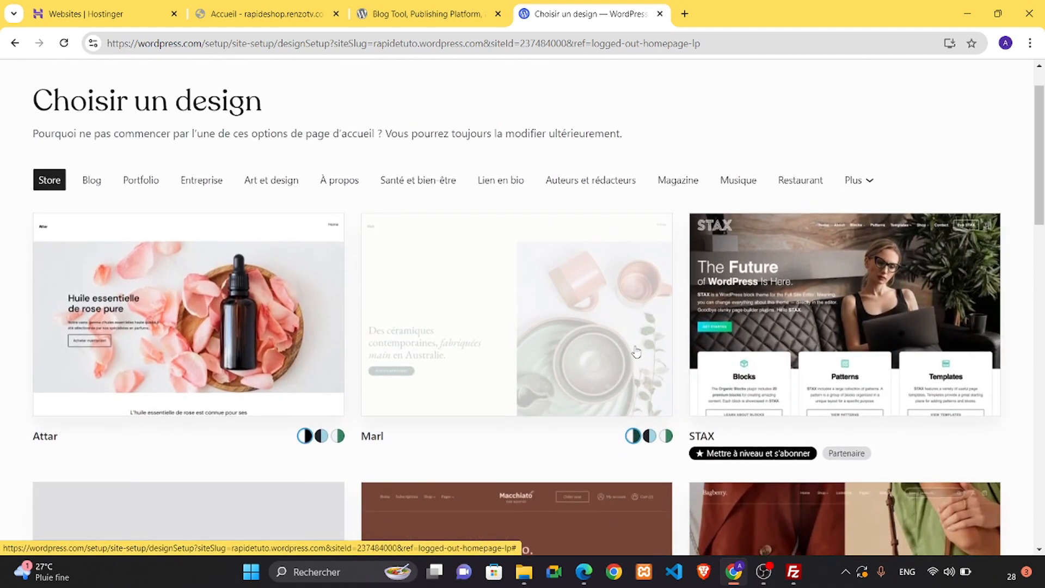
scroll(636, 351, "down", 2)
scroll(636, 351, "up", 1)
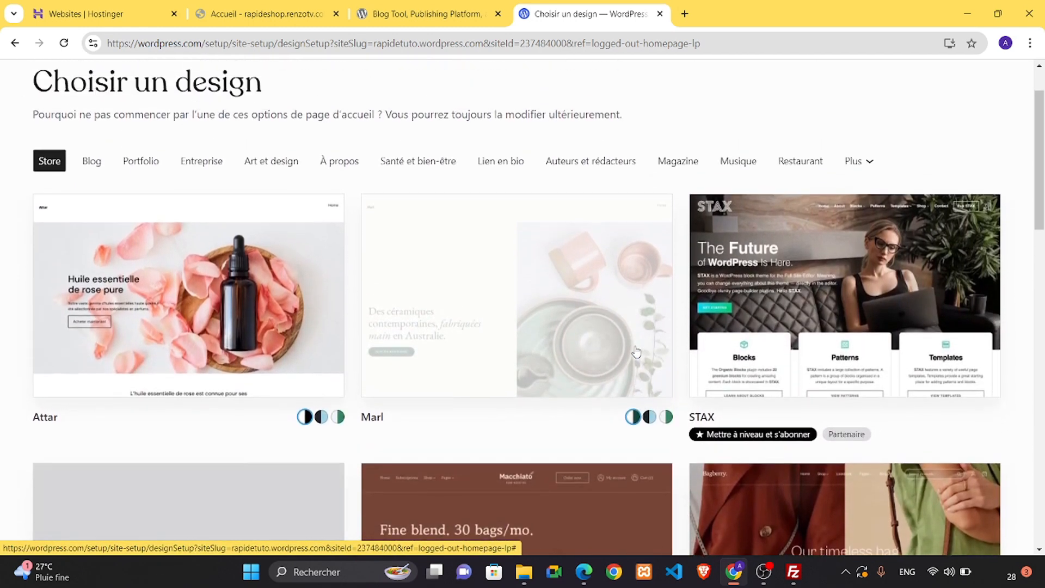
scroll(636, 351, "down", 3)
scroll(636, 351, "down", 6)
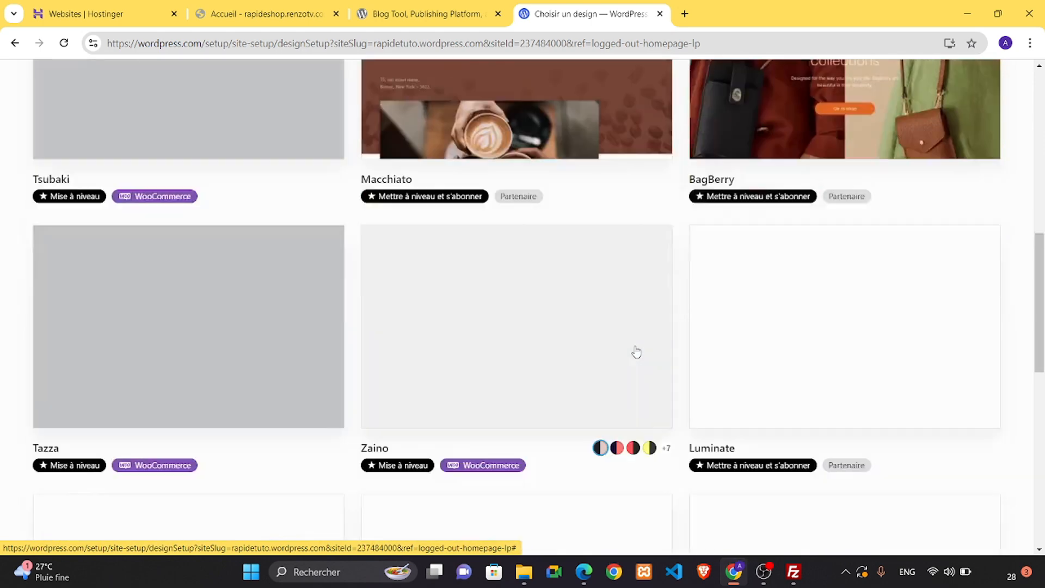
scroll(636, 351, "up", 1)
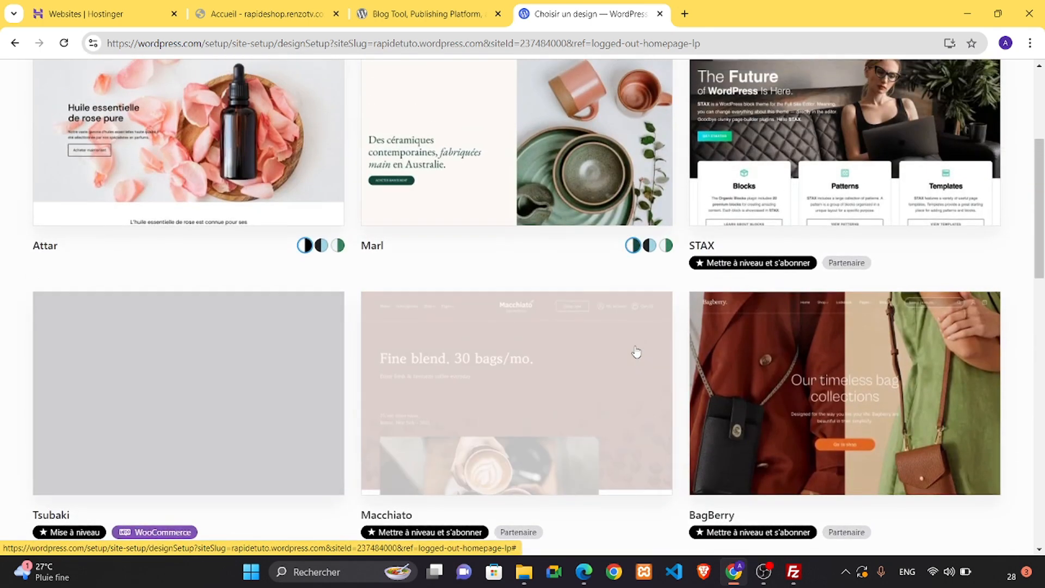
scroll(636, 352, "down", 2)
scroll(636, 351, "down", 5)
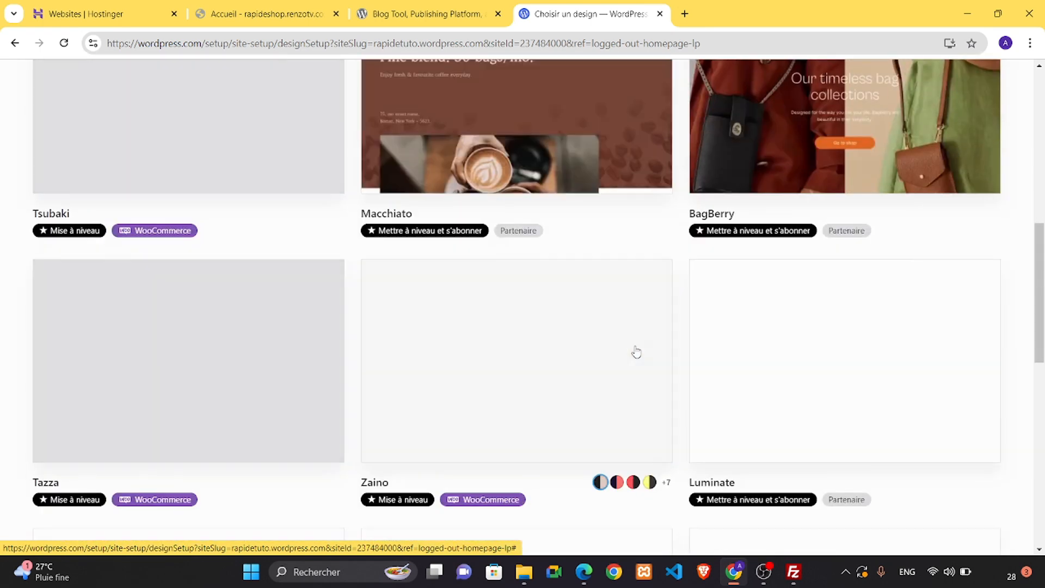
scroll(635, 352, "up", 7)
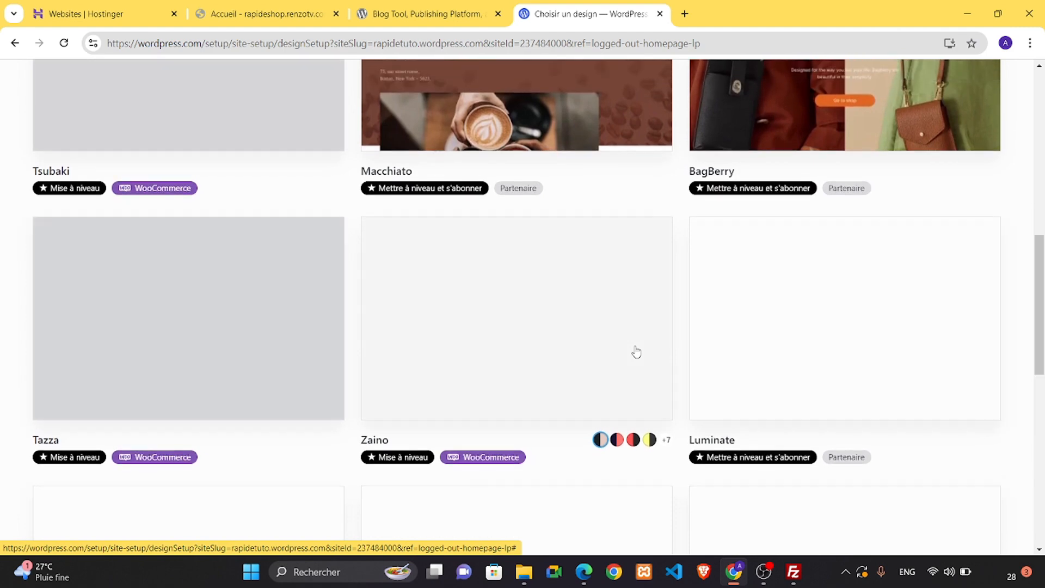
scroll(636, 352, "up", 3)
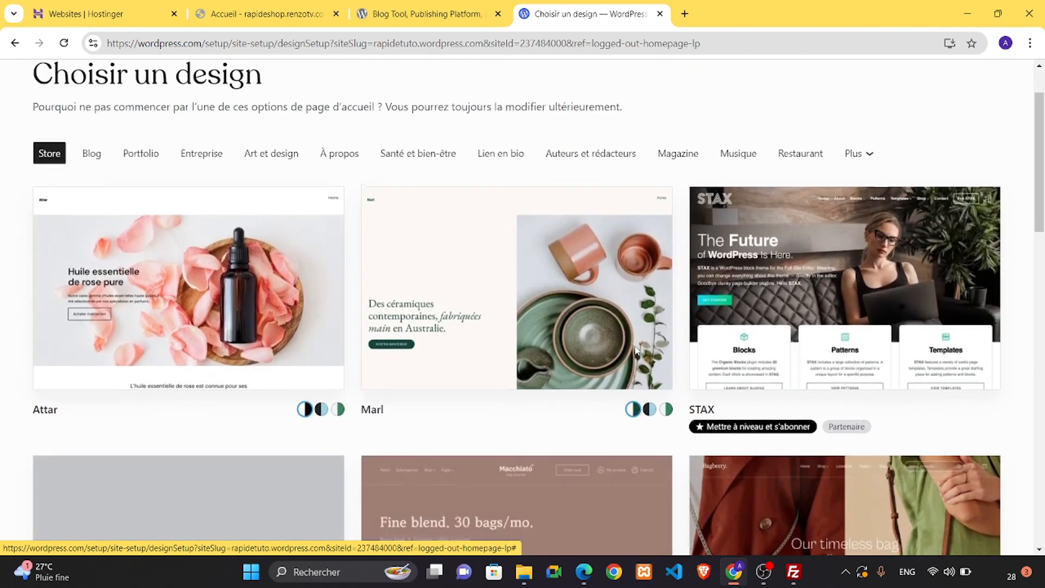
left_click(805, 279)
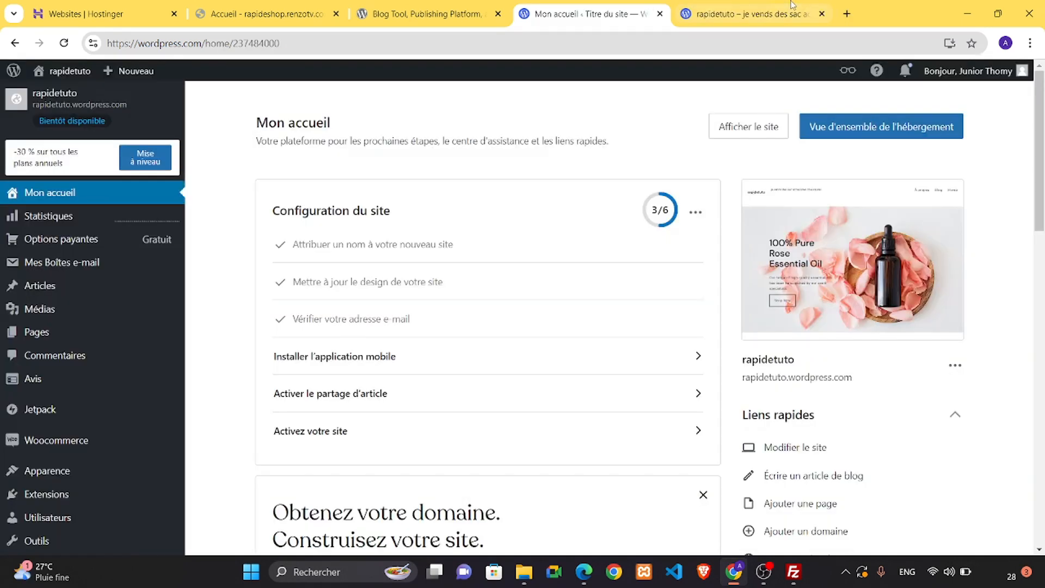
Step: View the rapidetuto homepage on the site itself and look through its hero banner and product section
left_click(798, 5)
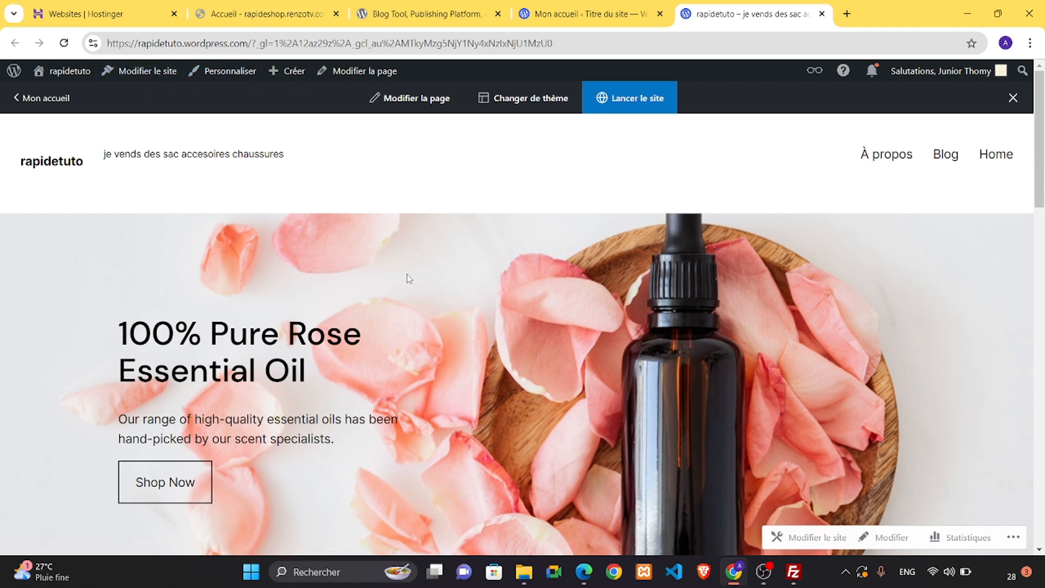
scroll(402, 277, "down", 1)
scroll(401, 276, "down", 6)
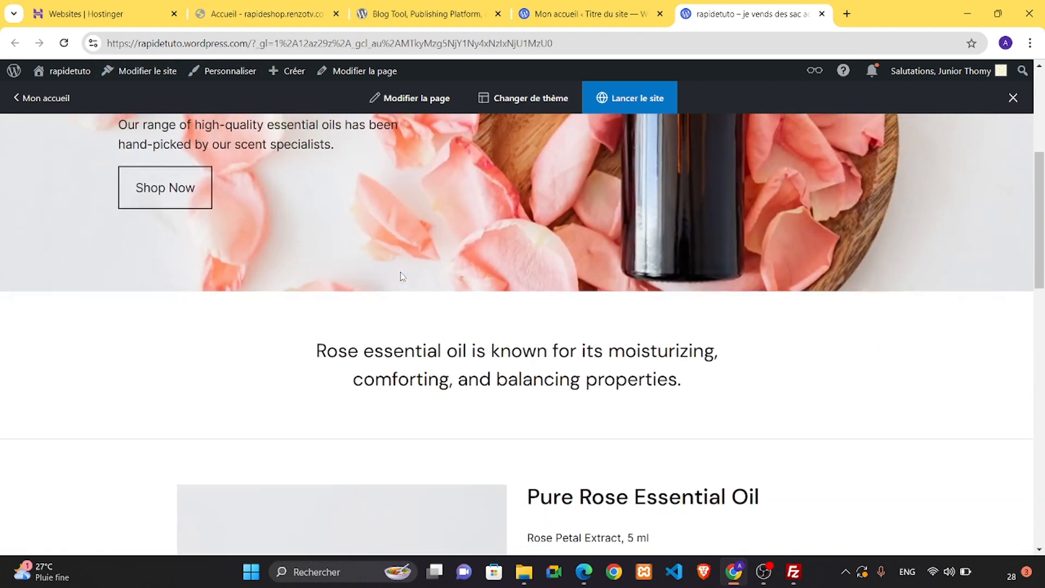
scroll(401, 277, "down", 10)
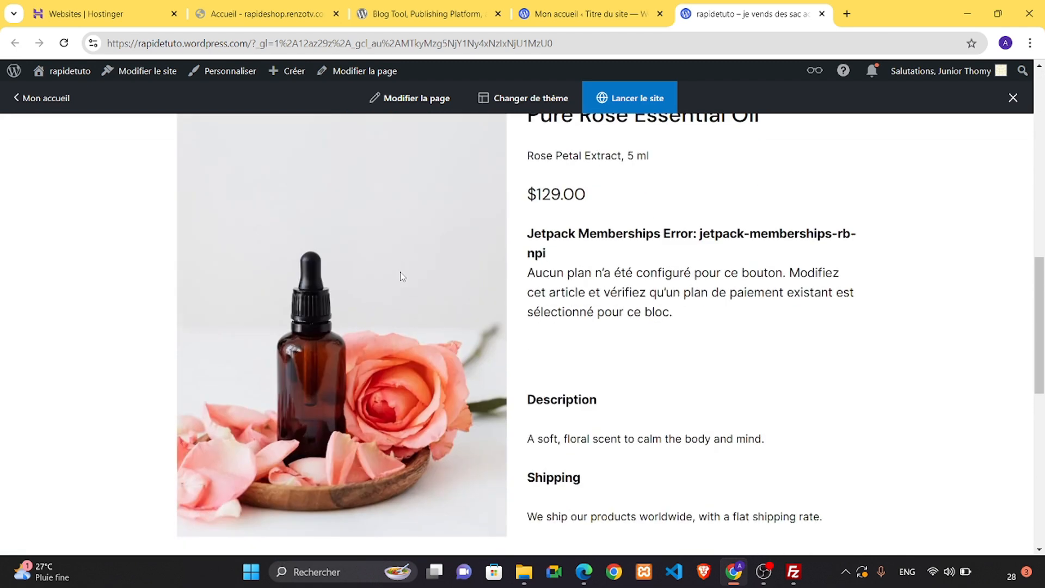
scroll(401, 277, "up", 15)
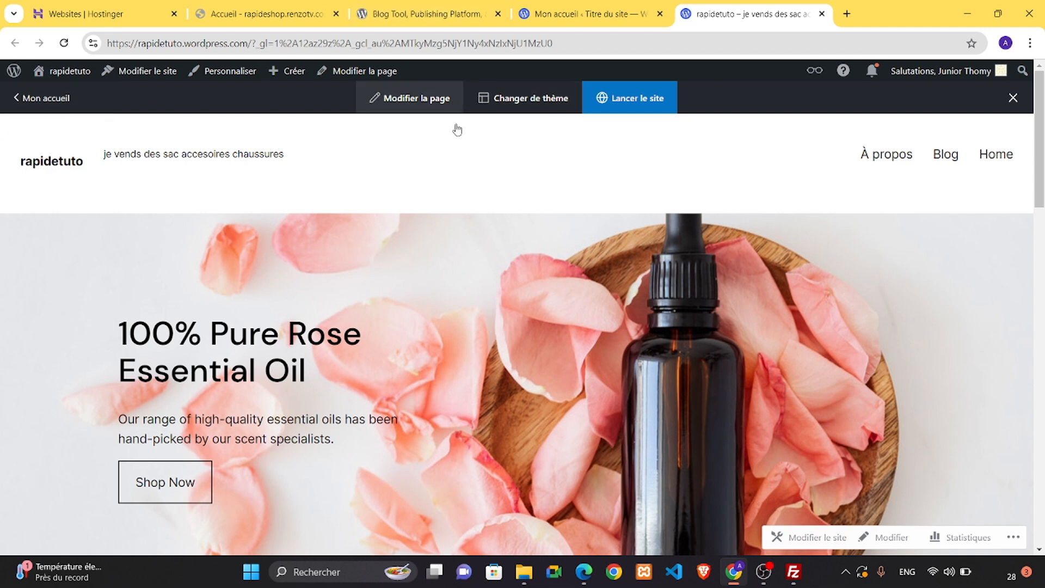
Step: Return to the site dashboard and examine its setup checklist, quick links and management sections such as Options payantes and Pages
left_click(595, 5)
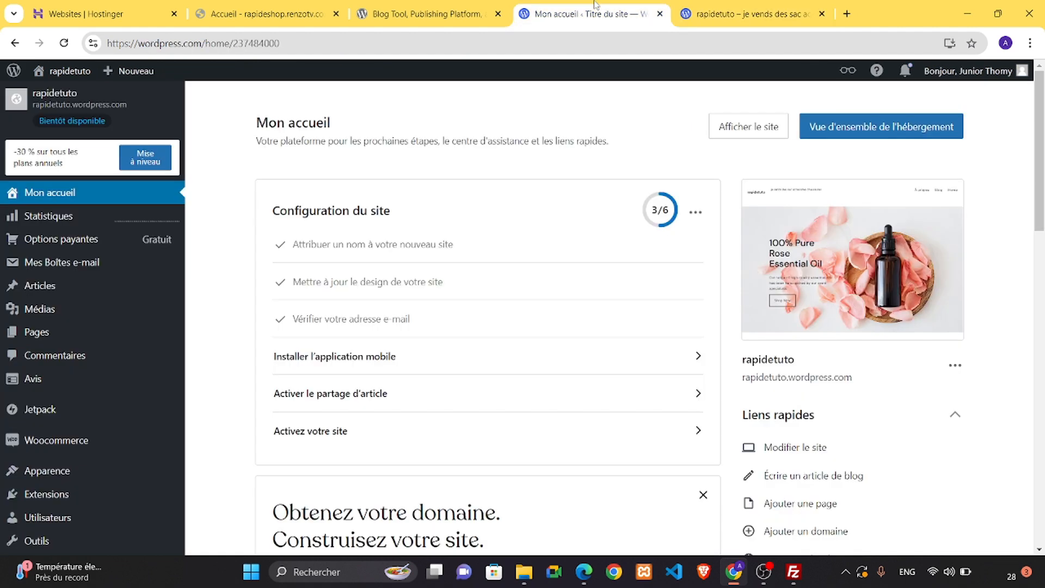
scroll(93, 384, "down", 1)
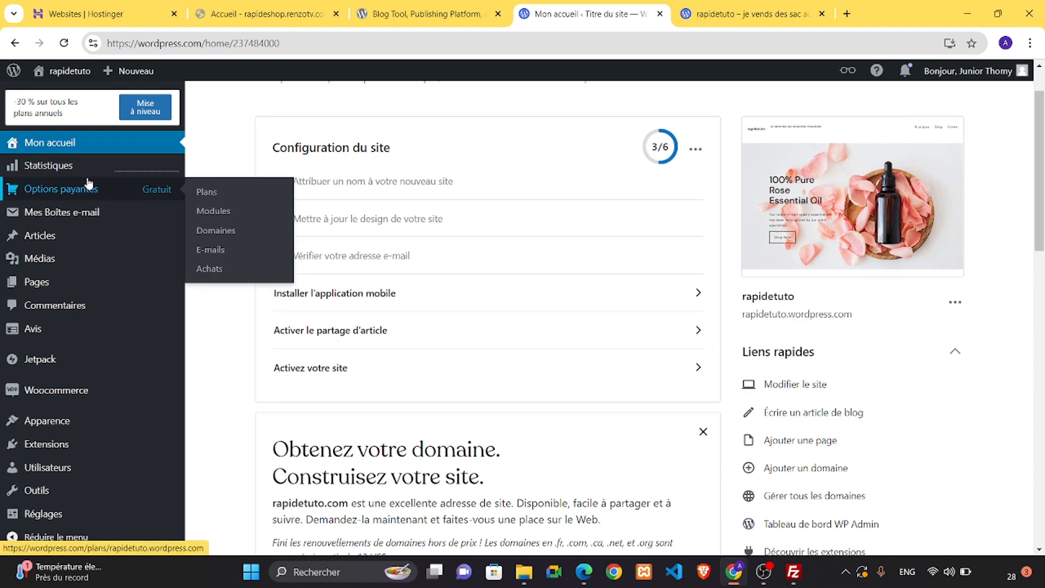
scroll(84, 191, "up", 1)
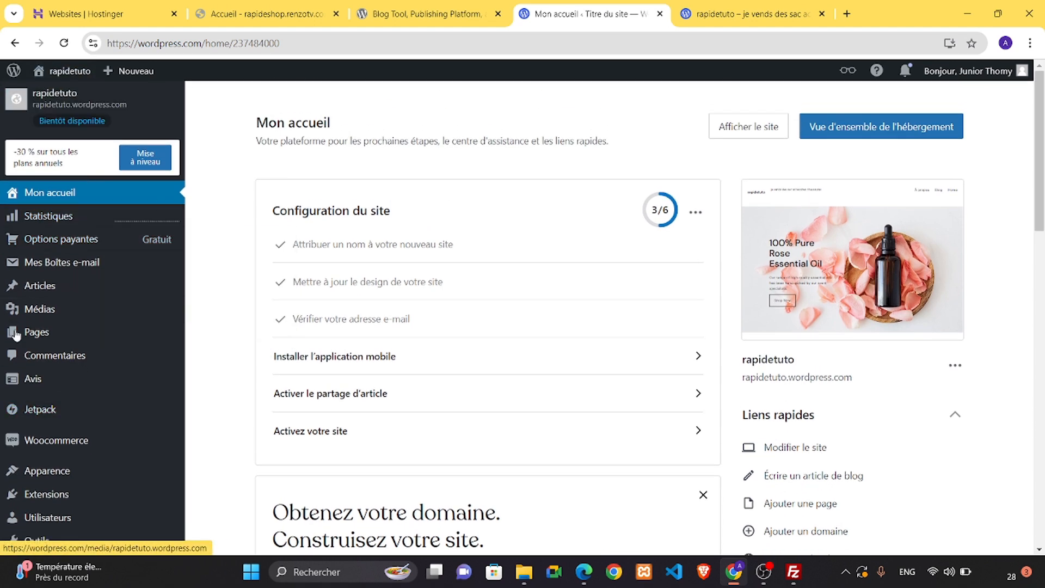
scroll(10, 237, "down", 1)
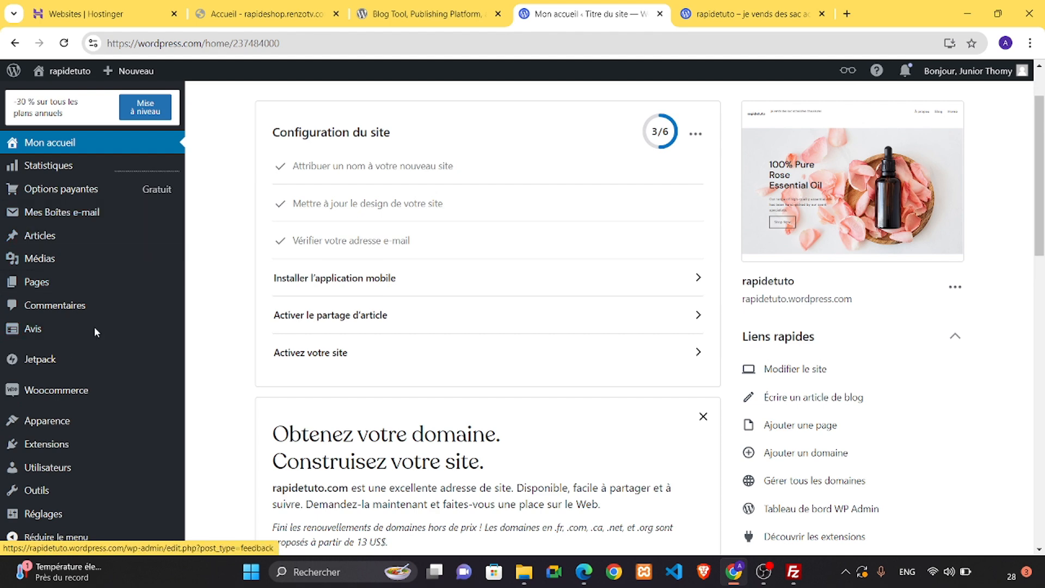
mouse_move(15, 293)
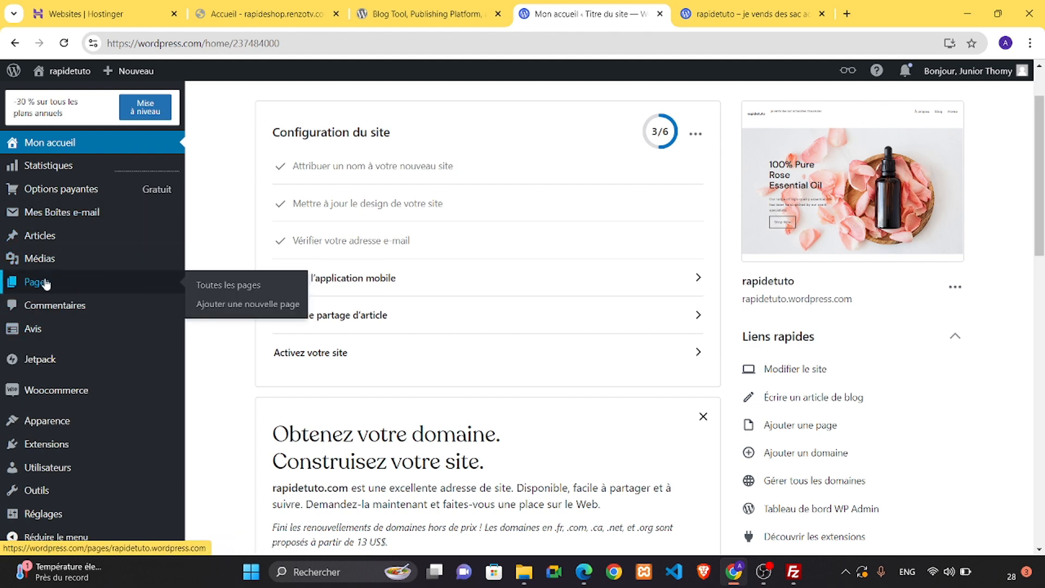
scroll(51, 294, "down", 1)
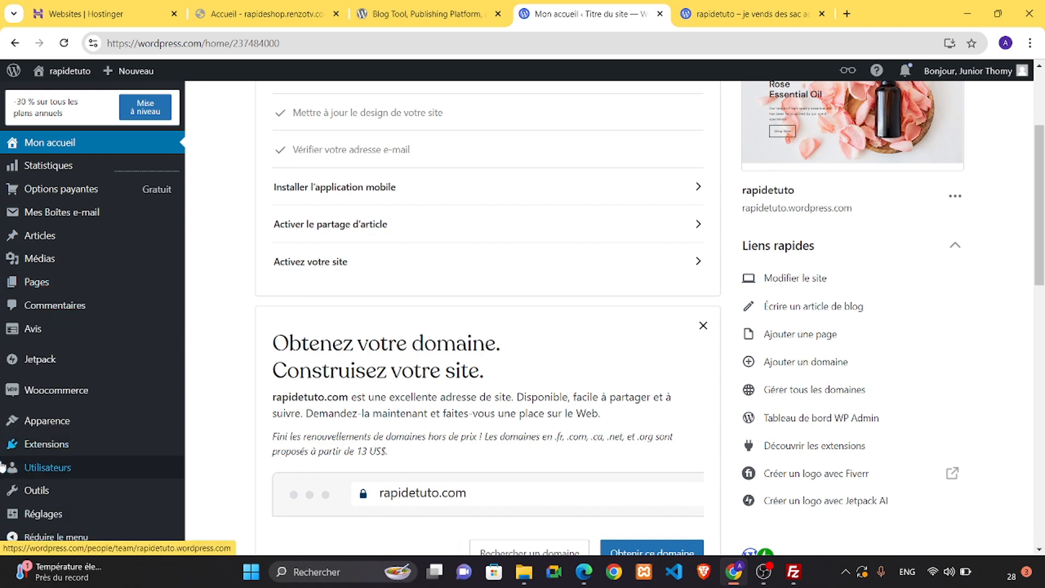
scroll(507, 250, "up", 3)
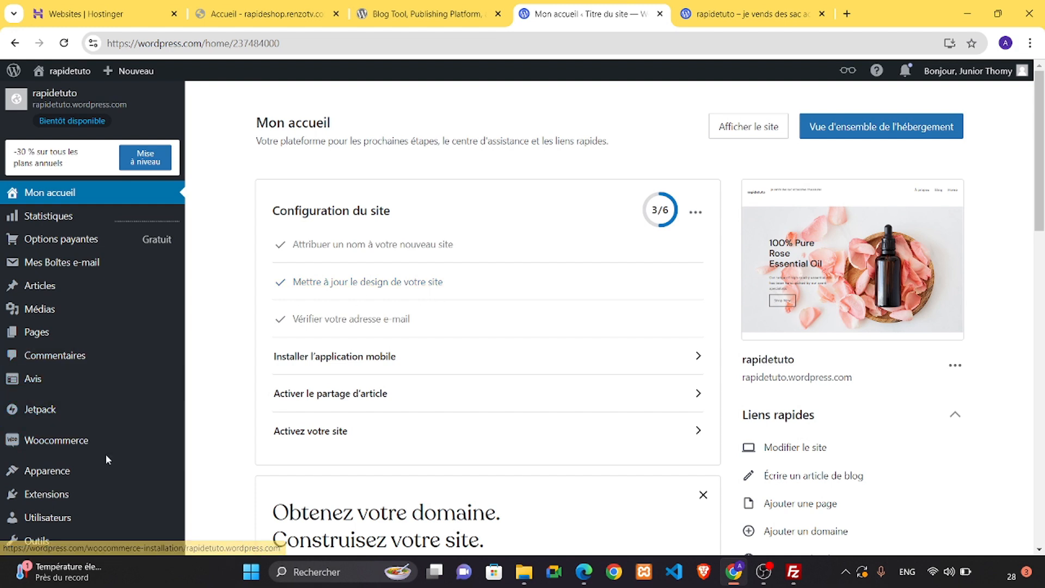
Step: Open the site customizer (Personnaliser) and check the theme's color options, returning to the customizer overview
mouse_move(65, 475)
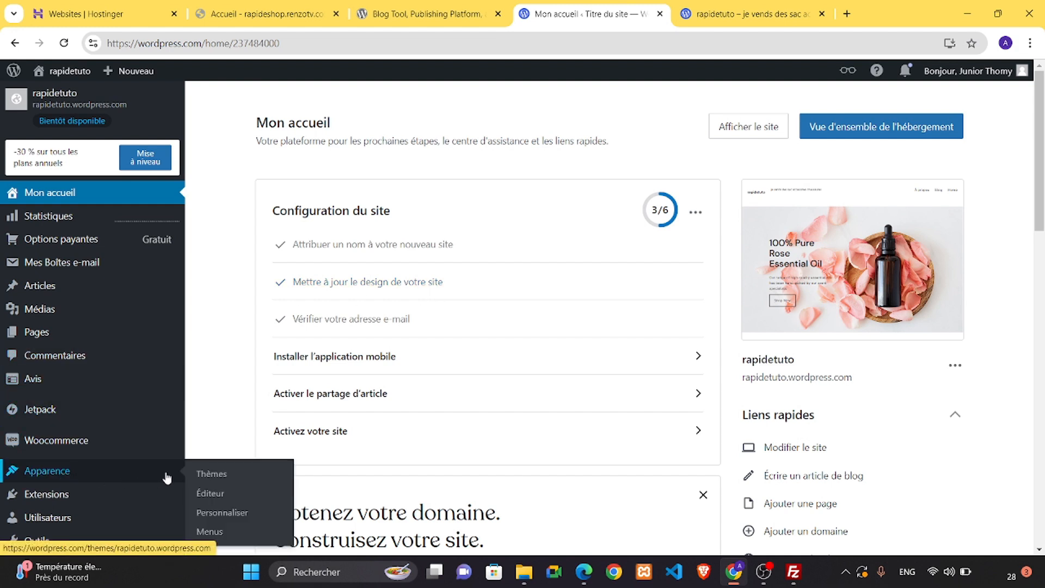
left_click(218, 514)
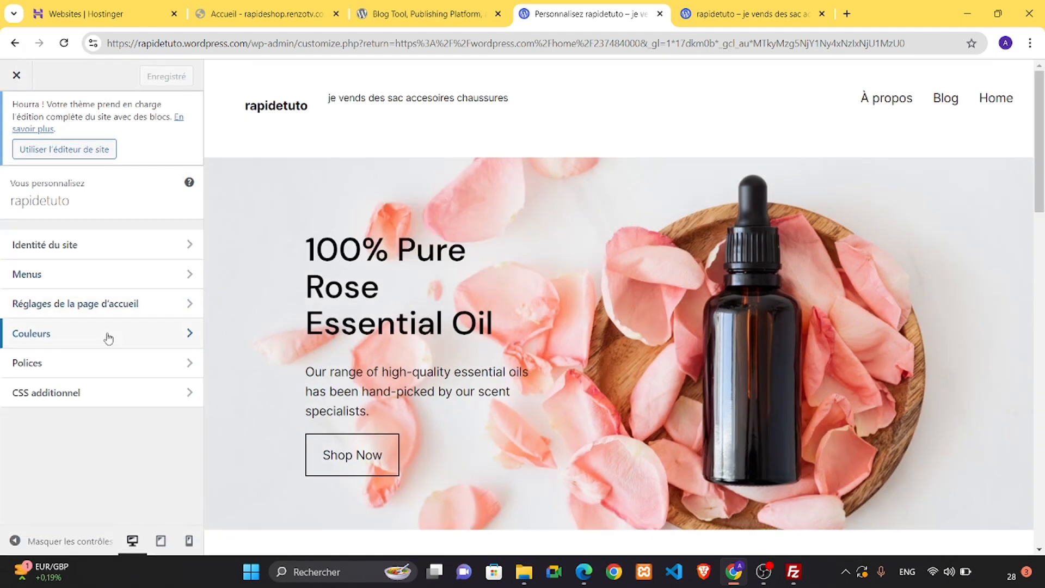
left_click(74, 337)
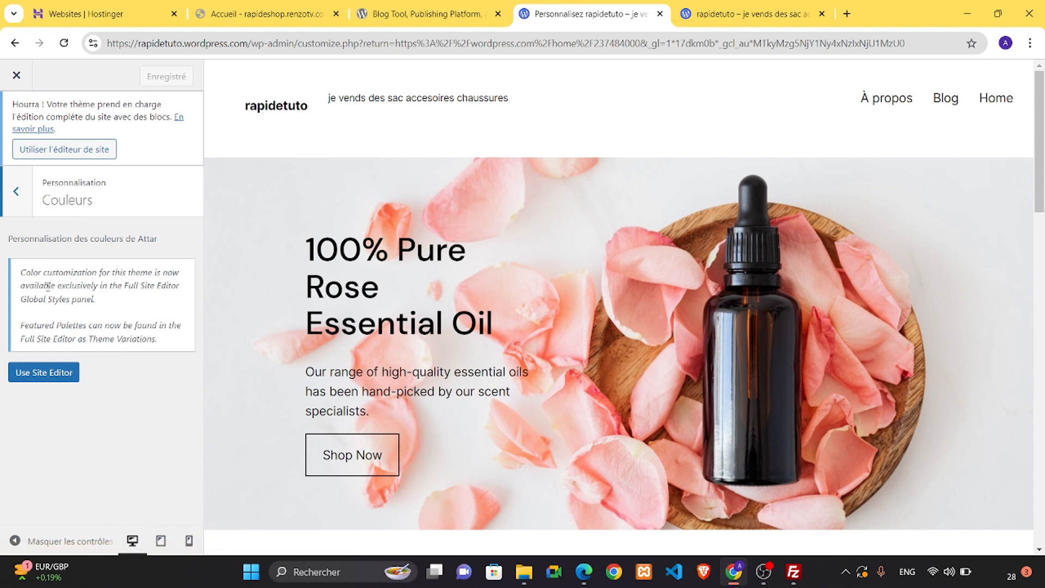
left_click(16, 194)
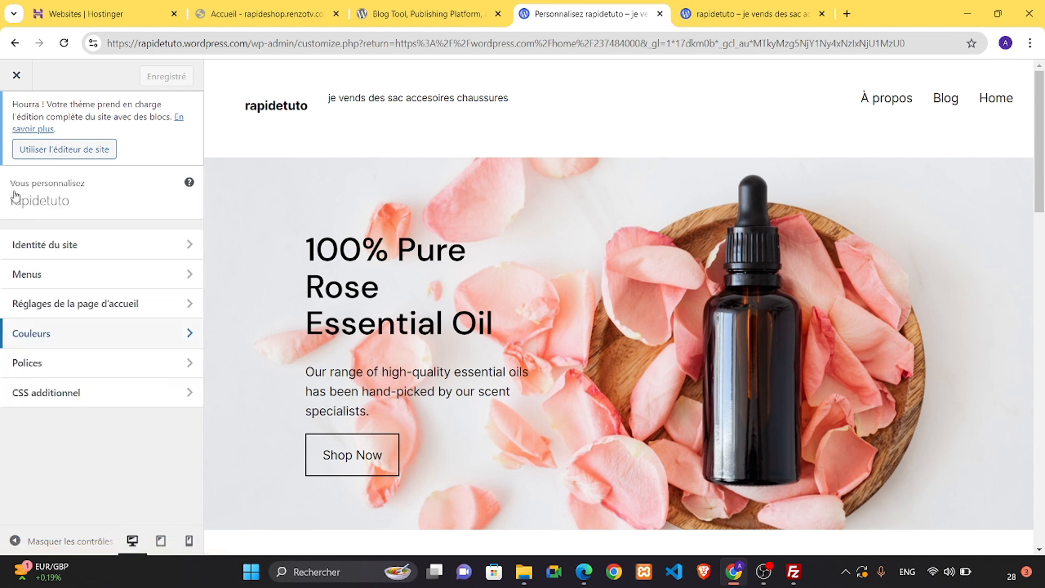
Step: Check the theme's font options (Polices), open the site editor from there and return to the customizer overview
left_click(51, 371)
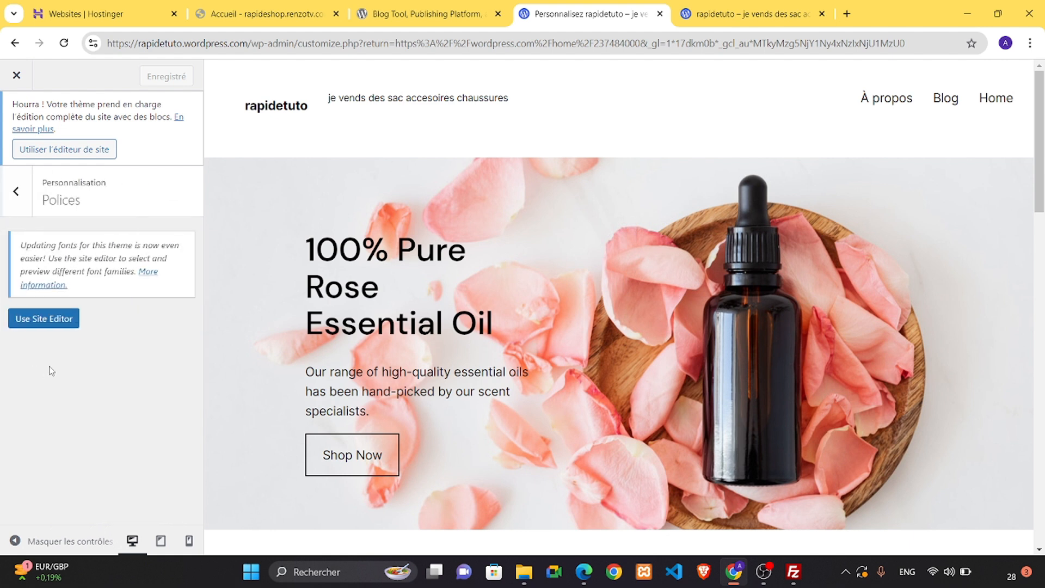
left_click(48, 320)
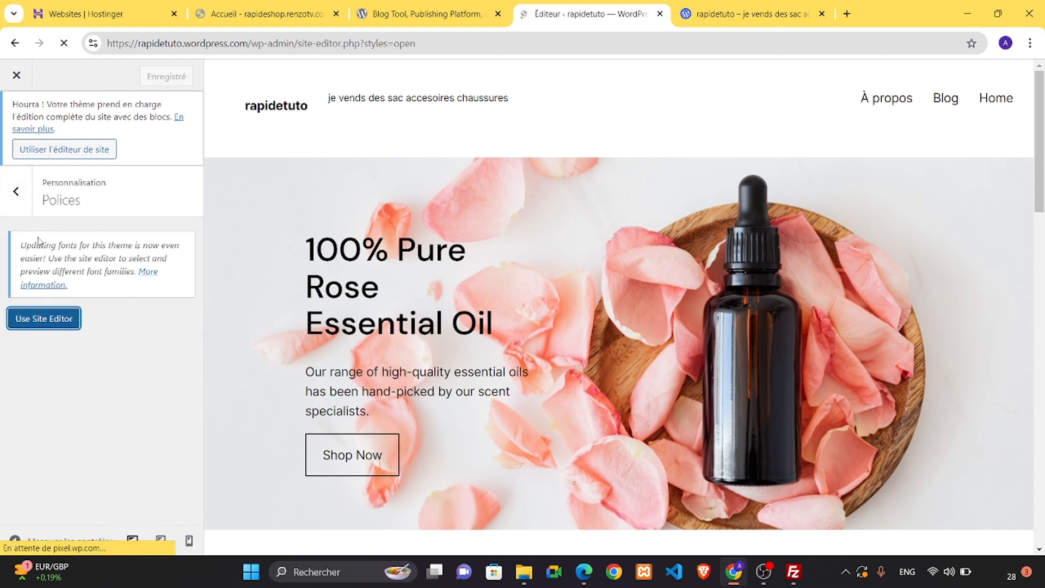
left_click(16, 192)
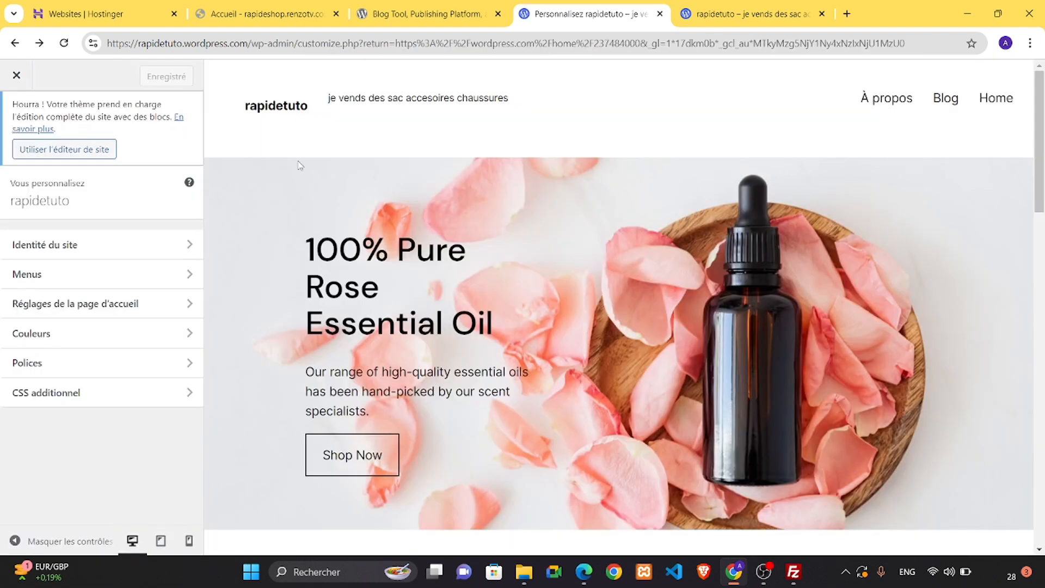